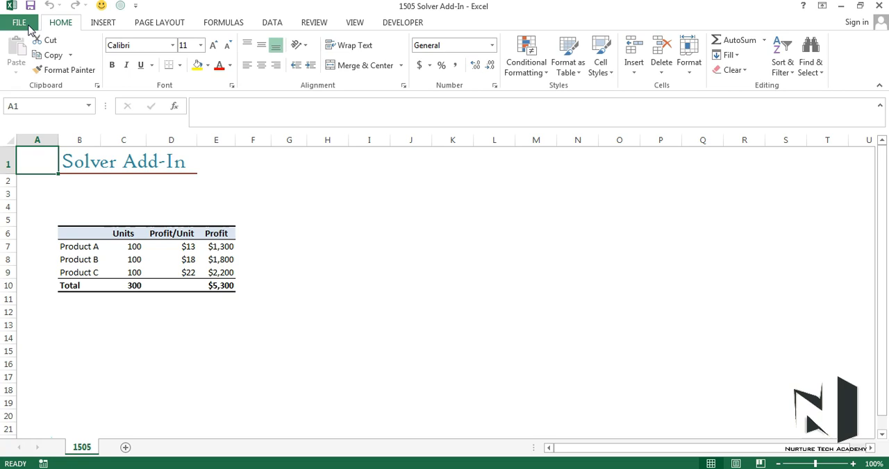
Enable the Solver Add-in among the available Excel add-ins.
{"action": "left_click", "coordinate": [28, 25]}
{"action": "left_click", "coordinate": [34, 264]}
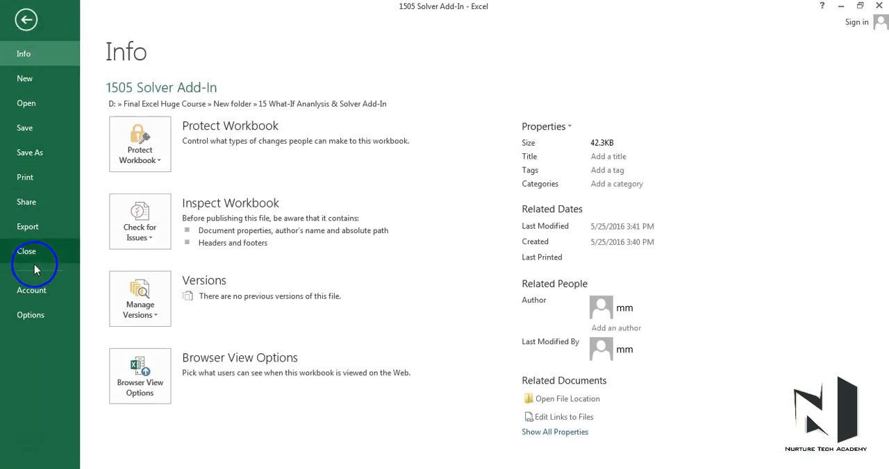
{"action": "left_click", "coordinate": [31, 315]}
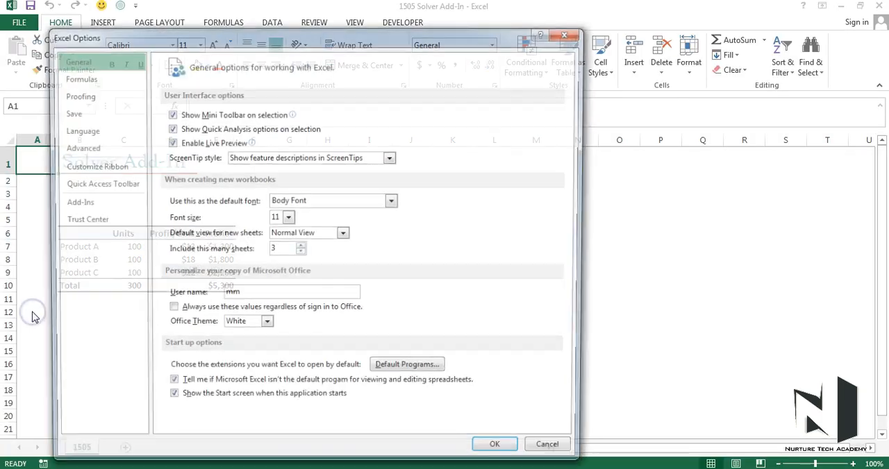
{"action": "left_click", "coordinate": [98, 211]}
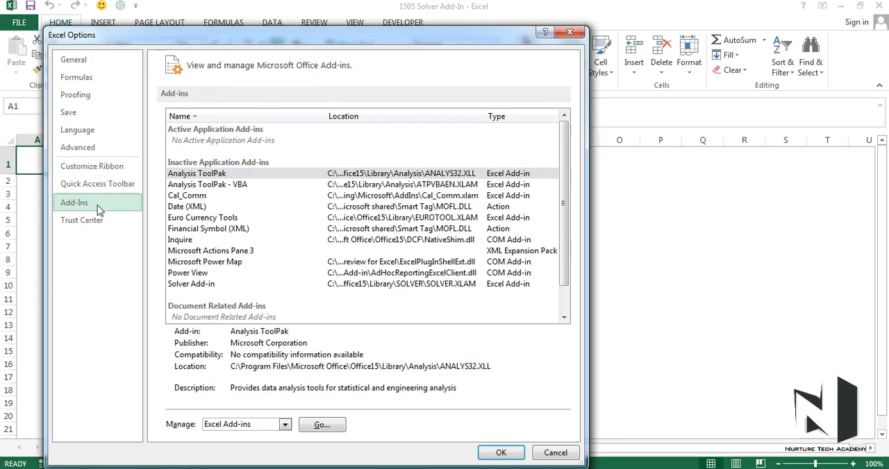
{"action": "left_click", "coordinate": [201, 284]}
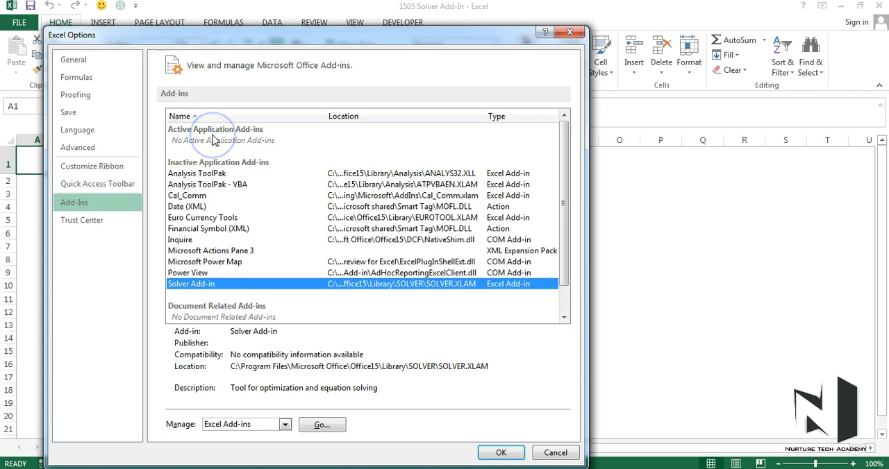
{"action": "left_click", "coordinate": [192, 287]}
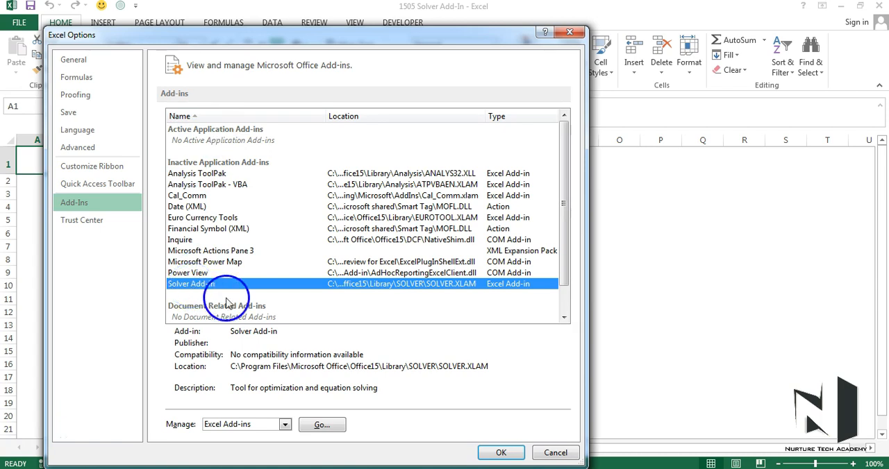
{"action": "left_click", "coordinate": [309, 427]}
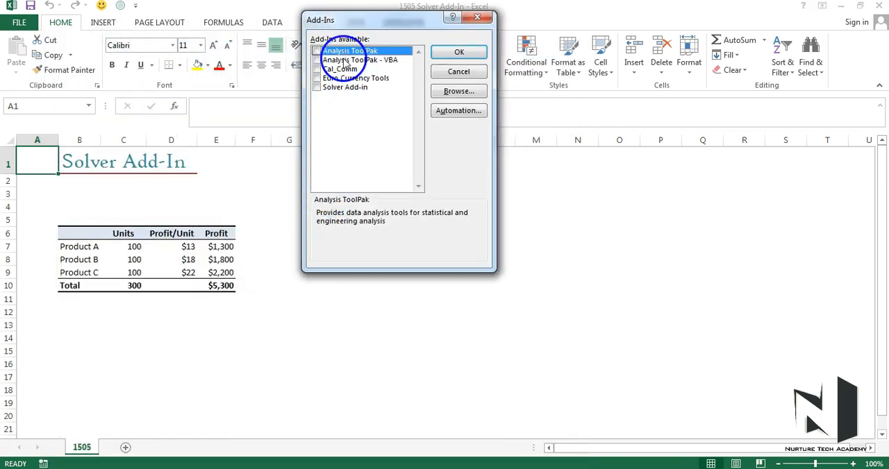
{"action": "left_click", "coordinate": [318, 88]}
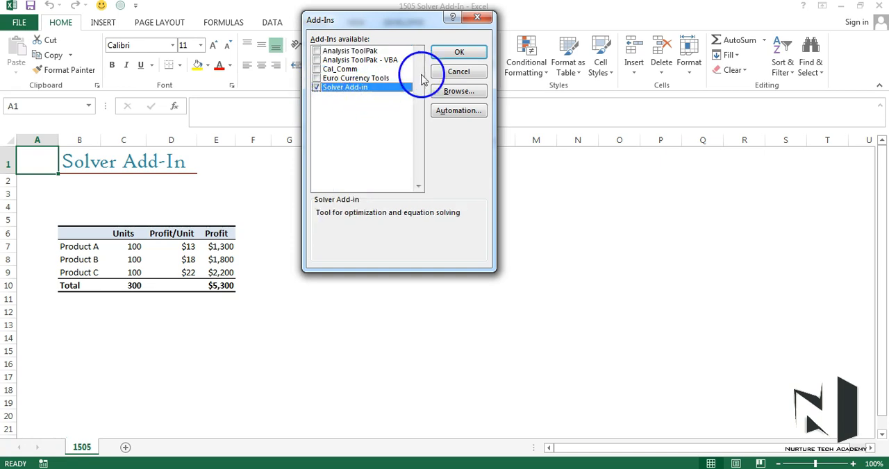
{"action": "left_click", "coordinate": [446, 52]}
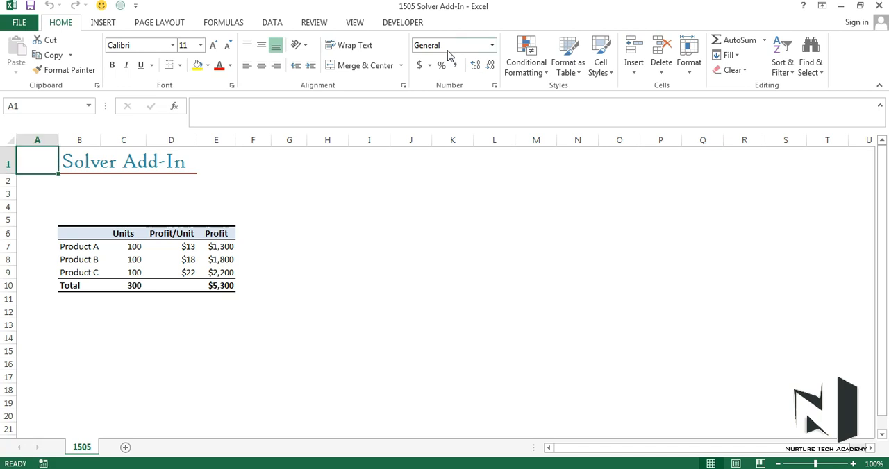
Inspect the cells for total units, Product A's profit per unit, and total profit.
{"action": "left_click", "coordinate": [272, 22]}
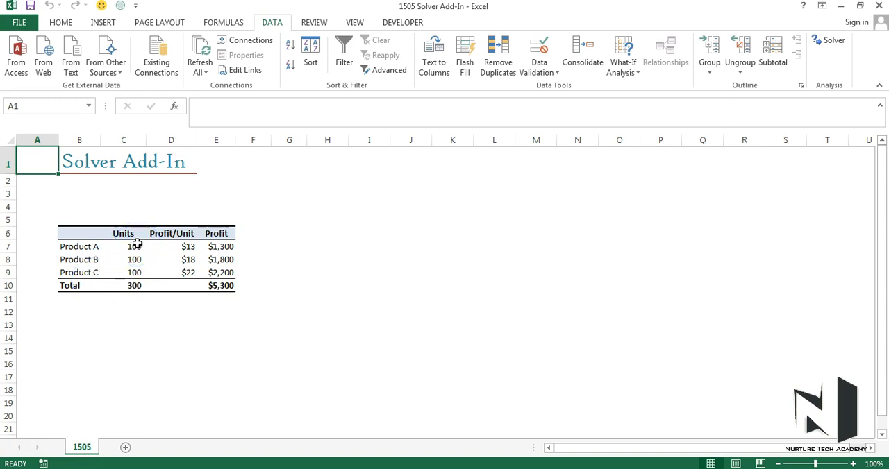
{"action": "left_click", "coordinate": [134, 285]}
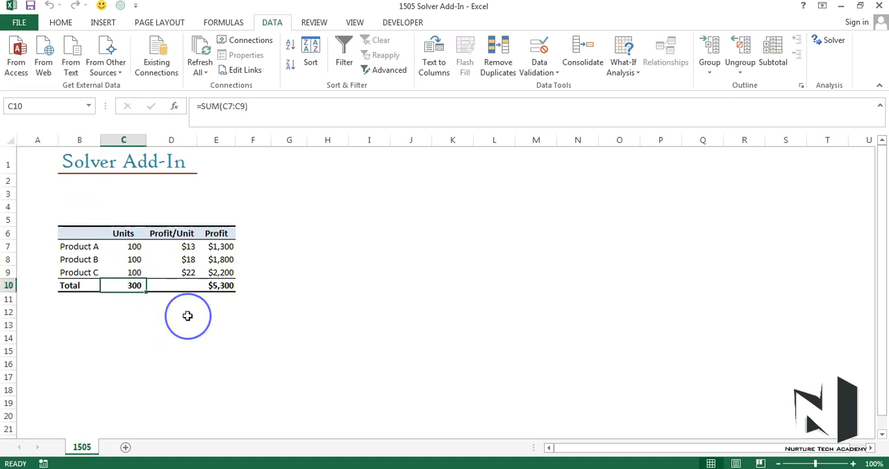
{"action": "left_click", "coordinate": [195, 247]}
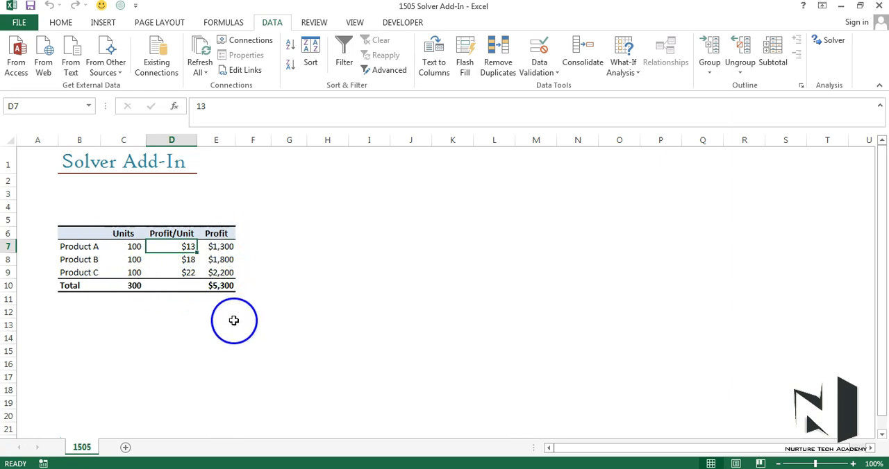
{"action": "left_click", "coordinate": [221, 287]}
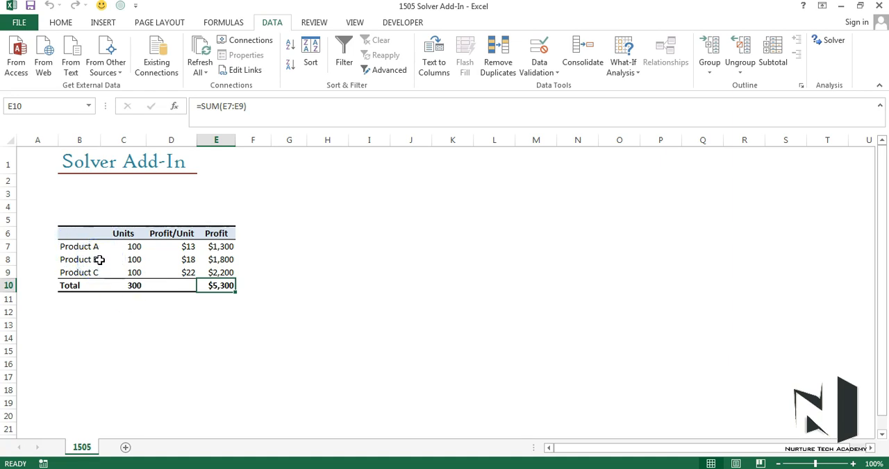
Note the Product A requirement below the table, with A in B13 and >=50 in C13.
{"action": "left_click", "coordinate": [70, 331]}
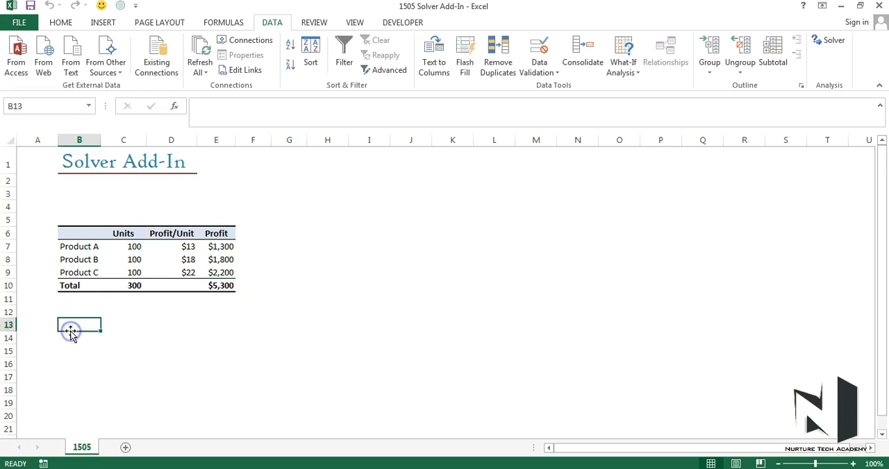
{"action": "type", "text": "A"}
{"action": "key", "text": "Tab"}
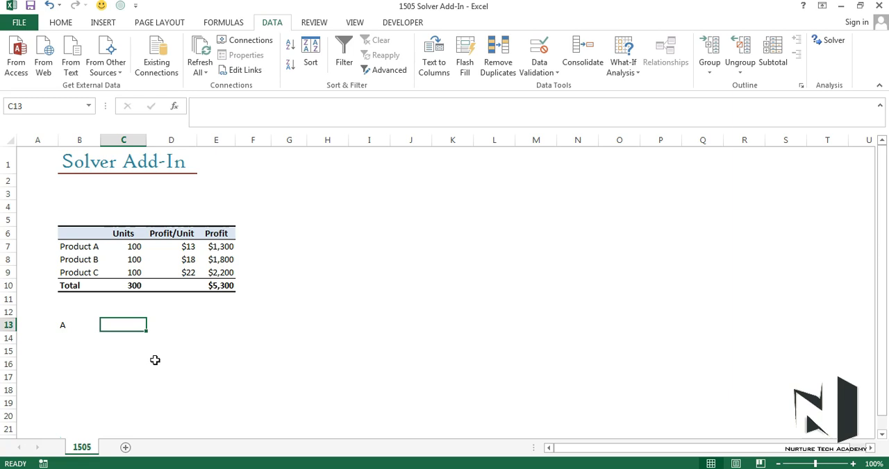
{"action": "type", "text": ">=50"}
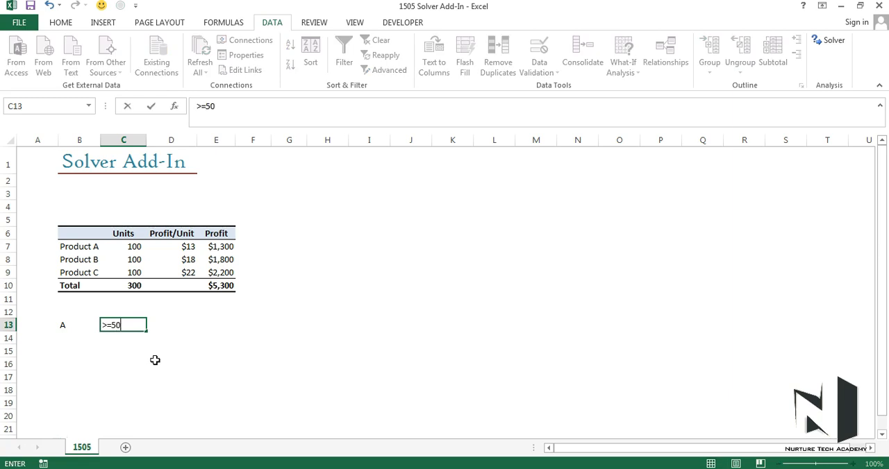
{"action": "key", "text": "Return"}
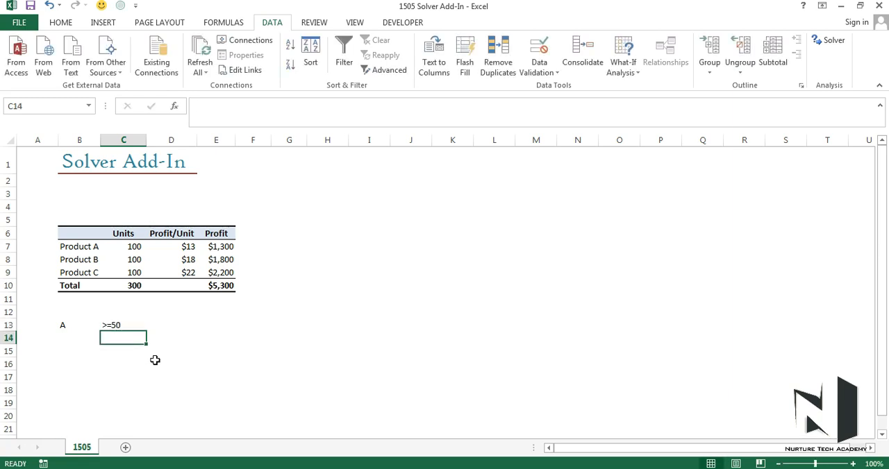
Note the Product B requirement on the following row, with B in B14 and >=40 in C14.
{"action": "key", "text": "Left"}
{"action": "type", "text": "B"}
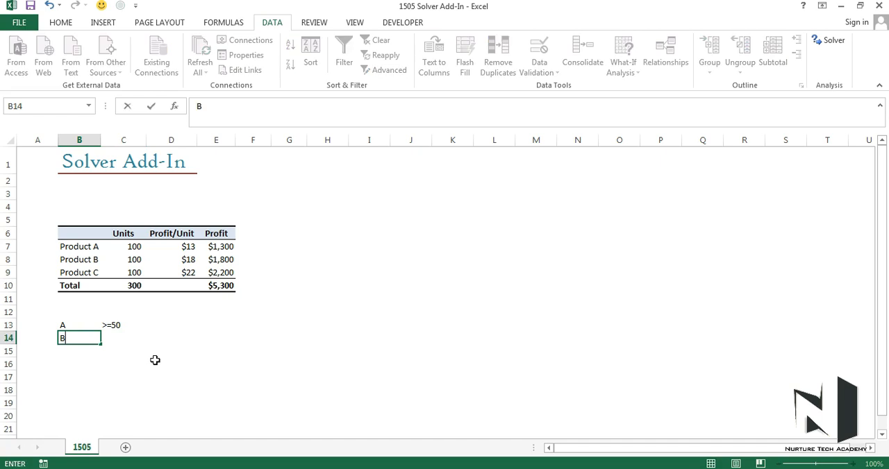
{"action": "key", "text": "Return"}
{"action": "key", "text": "Up"}
{"action": "key", "text": "Right"}
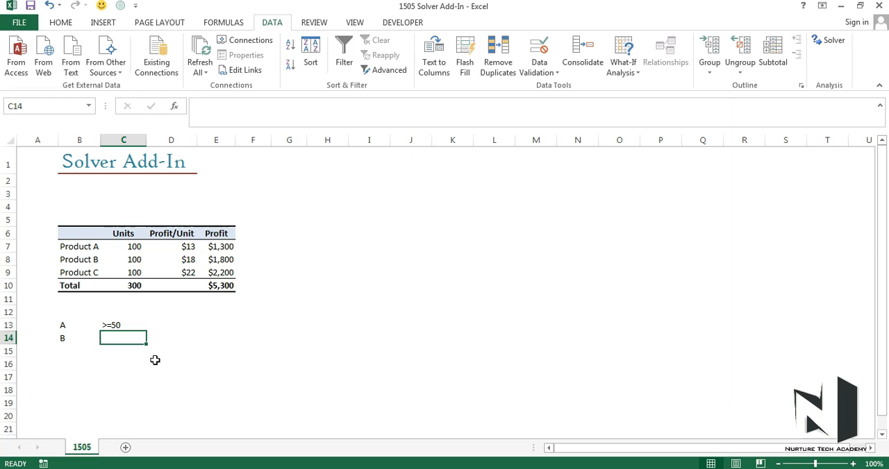
{"action": "type", "text": ">=40"}
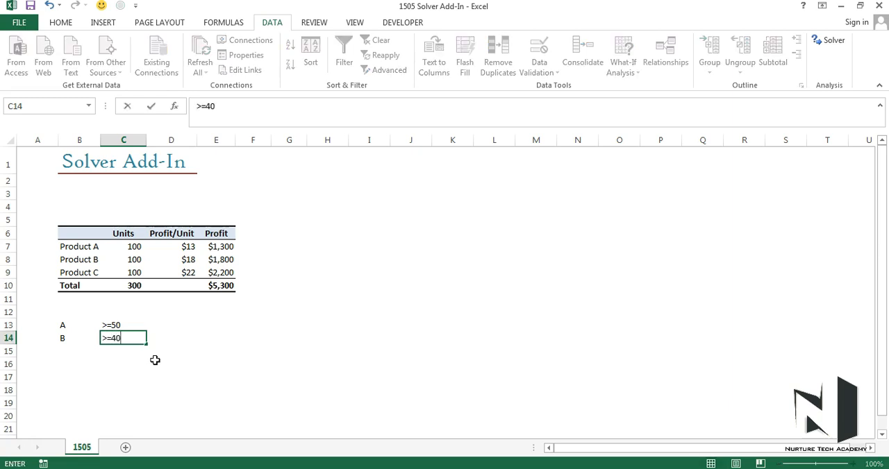
{"action": "key", "text": "Return"}
Note the Product C requirement on the following row, with C in B15 and <=40 in C15.
{"action": "key", "text": "Left"}
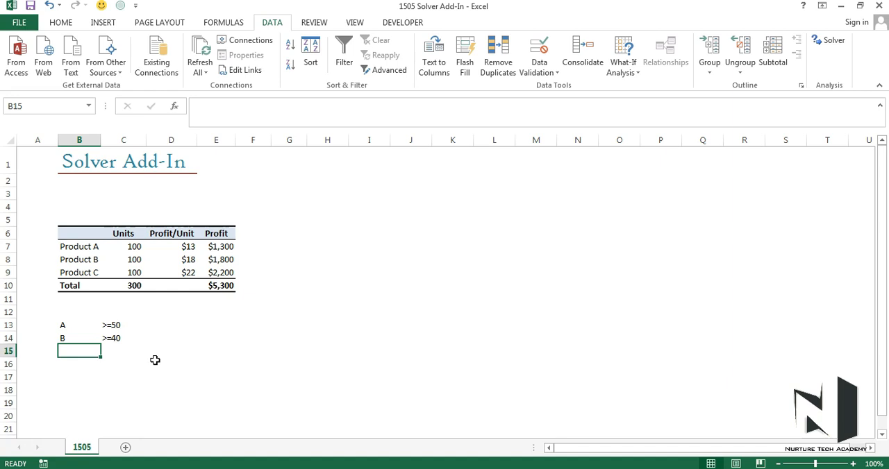
{"action": "type", "text": "C"}
{"action": "key", "text": "Return"}
{"action": "key", "text": "Up"}
{"action": "key", "text": "Right"}
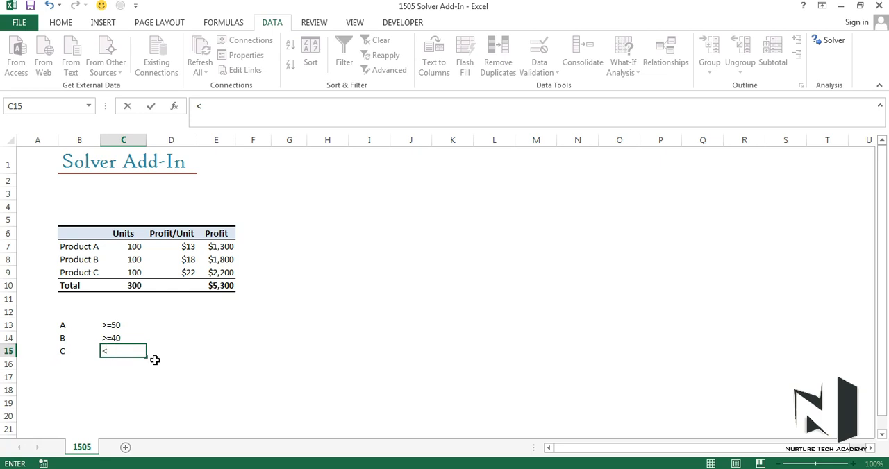
{"action": "key", "text": "Return"}
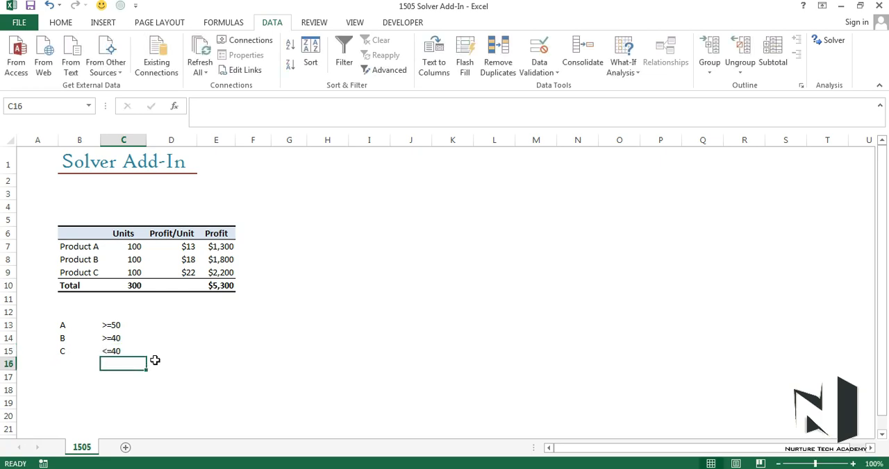
{"action": "key", "text": "Left"}
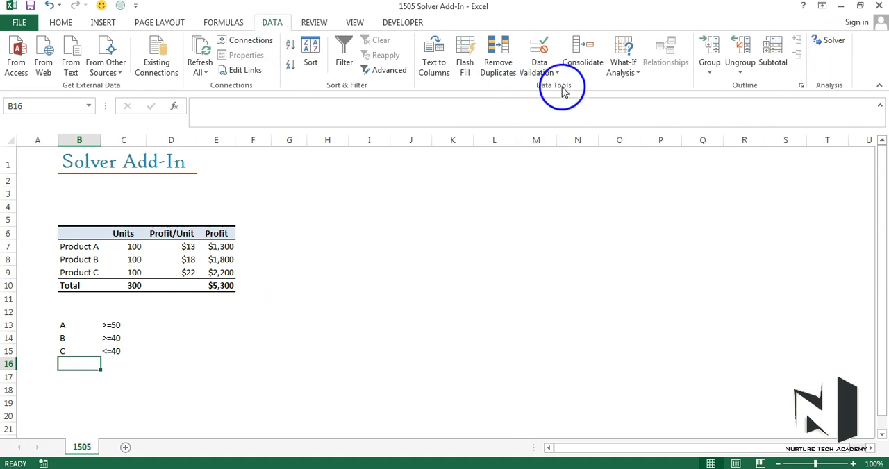
Open Solver and set it to maximize total profit in E10 by changing the product units in C7:C9.
{"action": "left_click", "coordinate": [833, 41]}
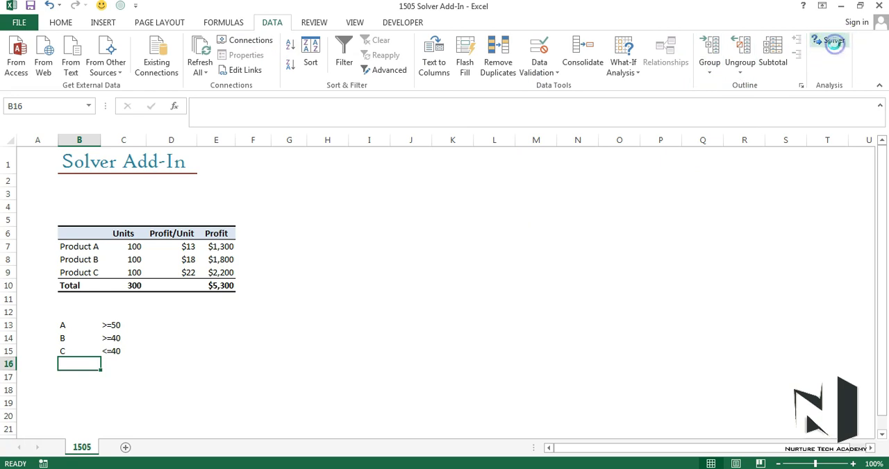
{"action": "left_click_drag", "start_coordinate": [495, 7], "coordinate": [526, 64]}
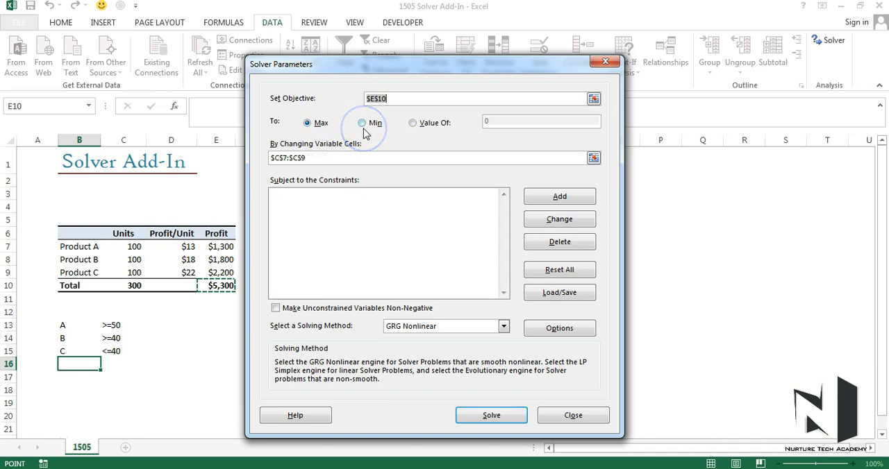
{"action": "left_click", "coordinate": [414, 123]}
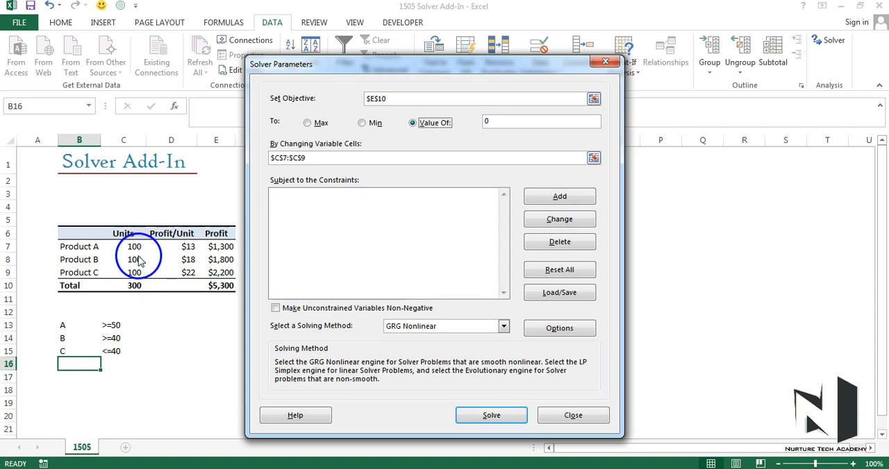
{"action": "left_click", "coordinate": [307, 123]}
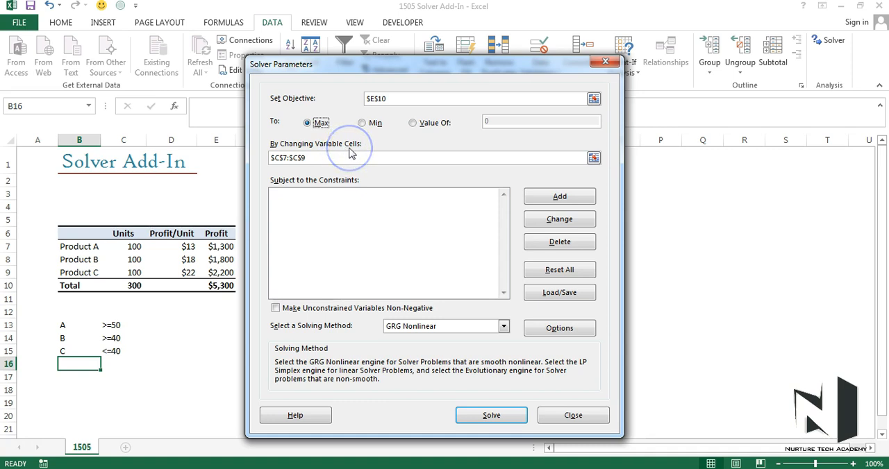
{"action": "left_click", "coordinate": [594, 158]}
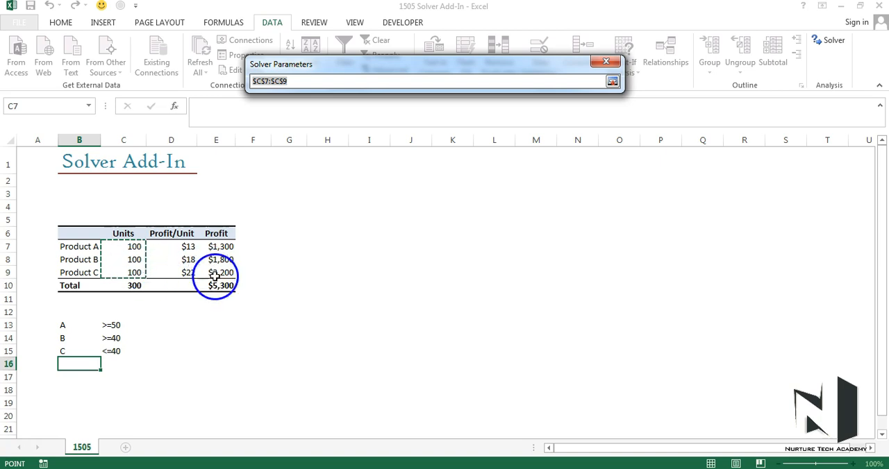
{"action": "left_click", "coordinate": [618, 81]}
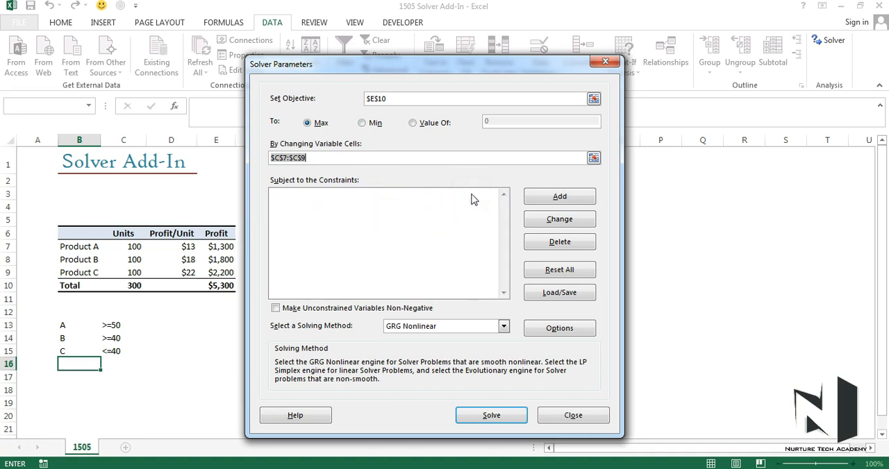
Add a Solver constraint requiring Product A's units in C7 to be >= 50.
{"action": "left_click", "coordinate": [546, 197]}
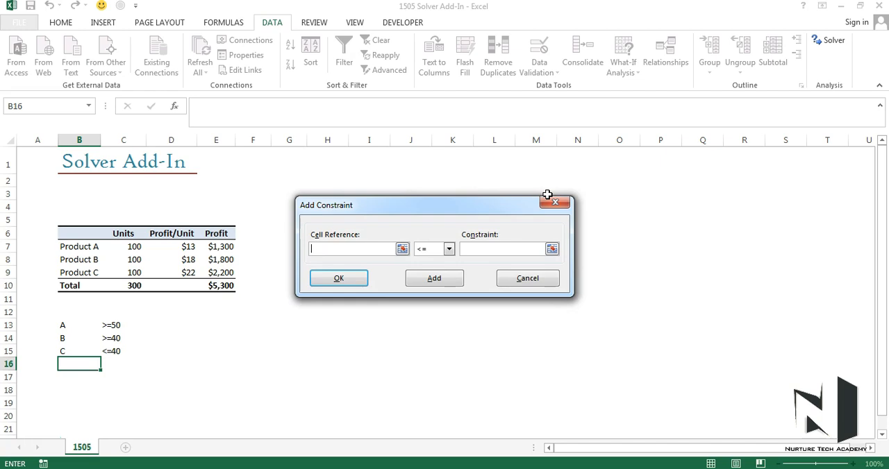
{"action": "left_click", "coordinate": [131, 246]}
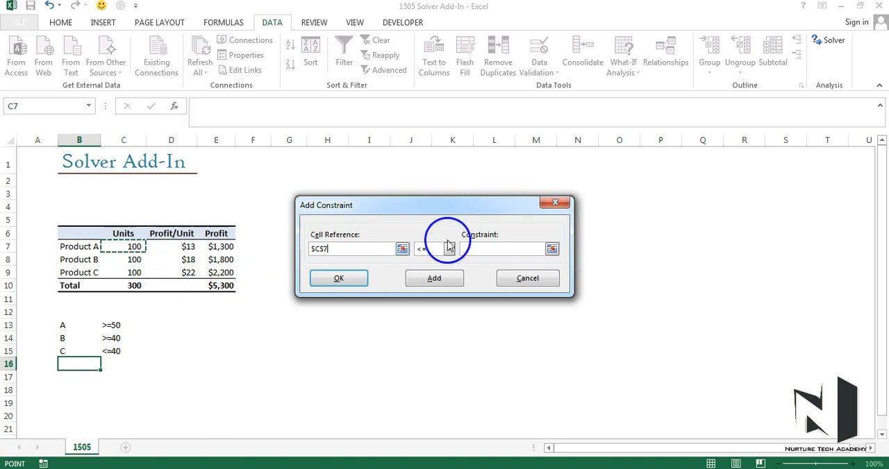
{"action": "left_click", "coordinate": [449, 249]}
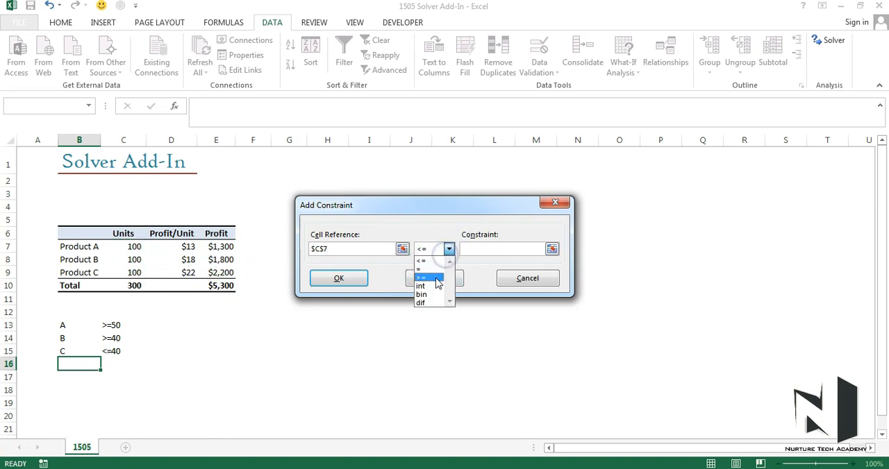
{"action": "left_click", "coordinate": [436, 282]}
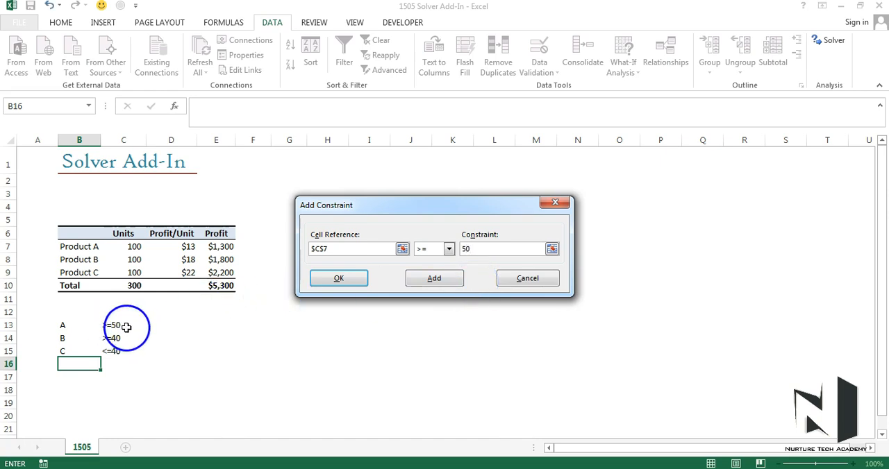
{"action": "left_click", "coordinate": [435, 279]}
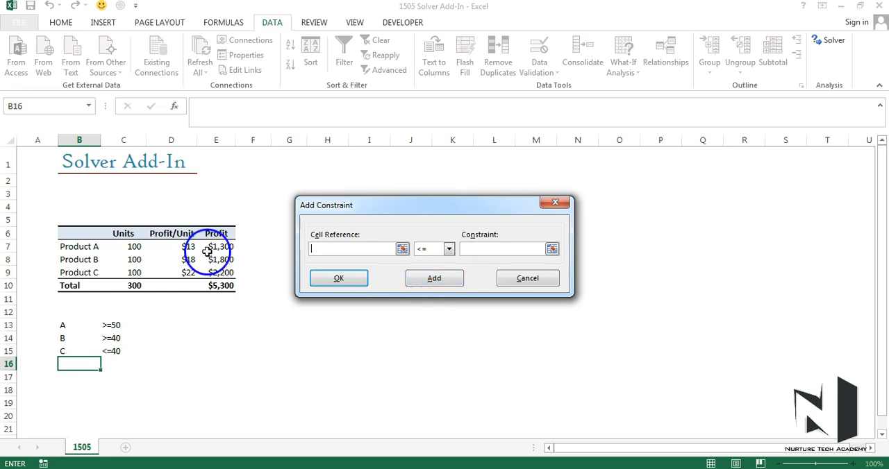
Add a Solver constraint requiring Product B's units in C8 to be >= 40.
{"action": "left_click", "coordinate": [131, 259]}
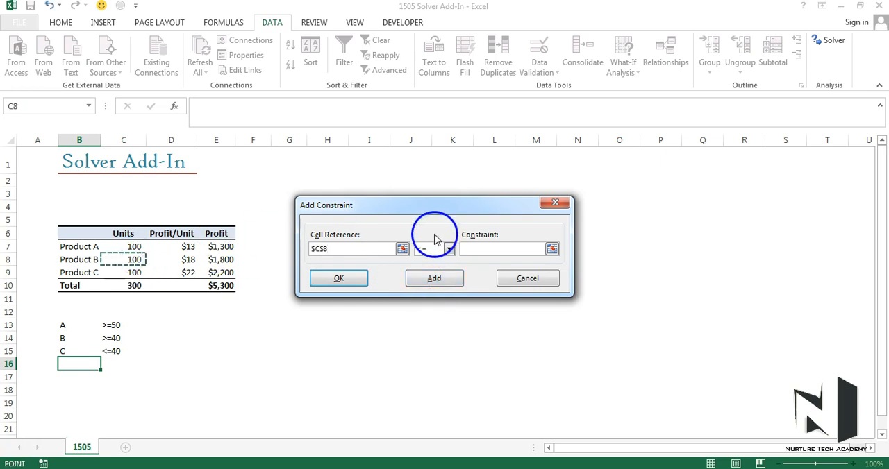
{"action": "left_click", "coordinate": [448, 249]}
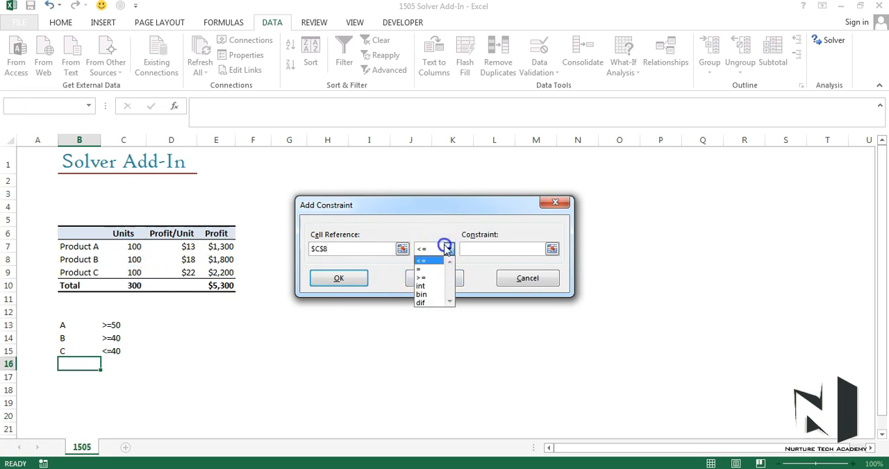
{"action": "left_click", "coordinate": [434, 278]}
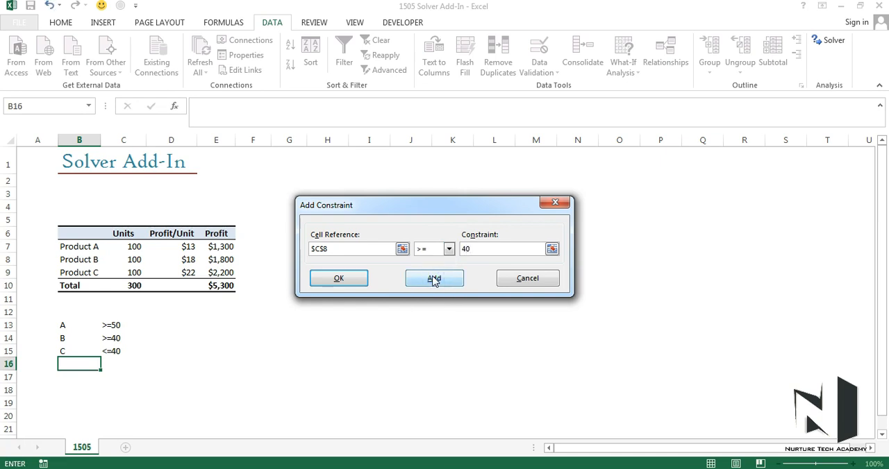
{"action": "left_click", "coordinate": [435, 278]}
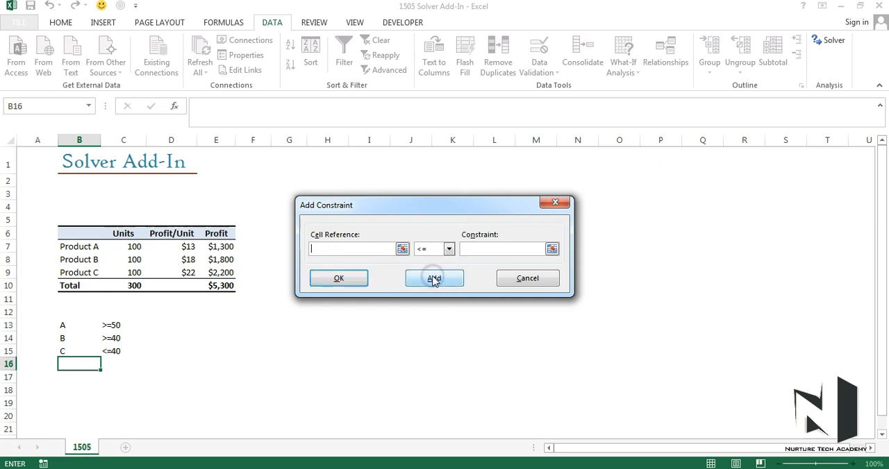
Add a Solver constraint limiting Product C's units in C9 to <= 40.
{"action": "left_click", "coordinate": [131, 274]}
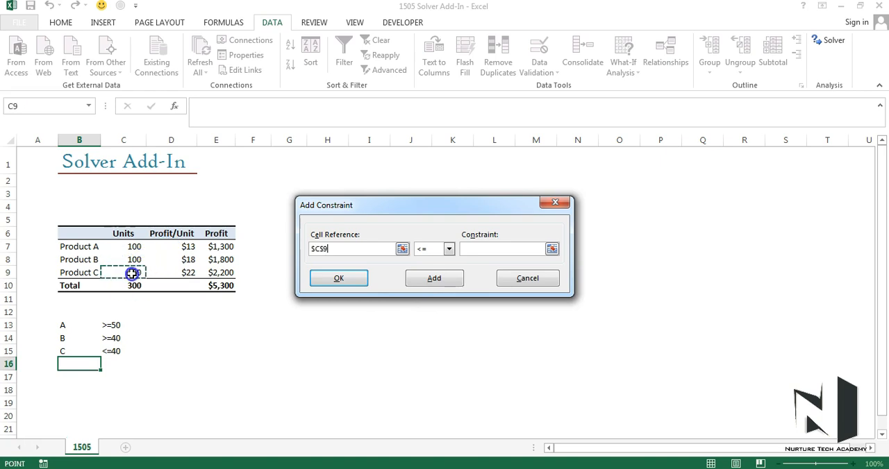
{"action": "left_click", "coordinate": [492, 252]}
{"action": "type", "text": "40"}
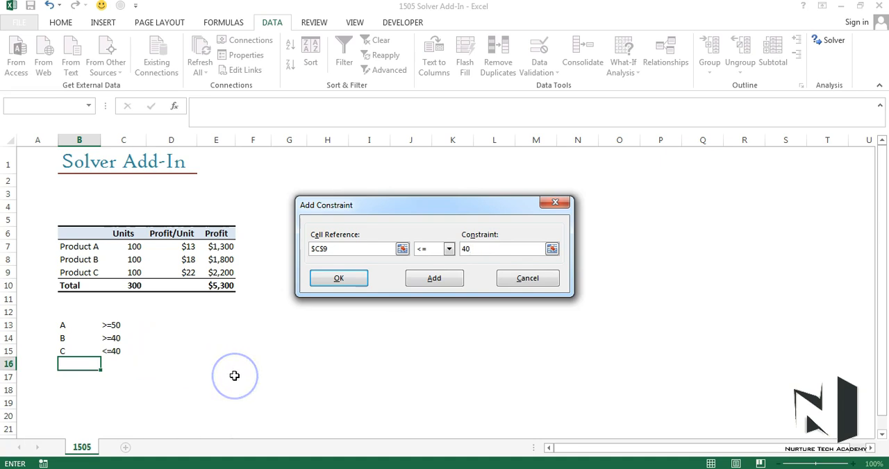
{"action": "left_click", "coordinate": [436, 281]}
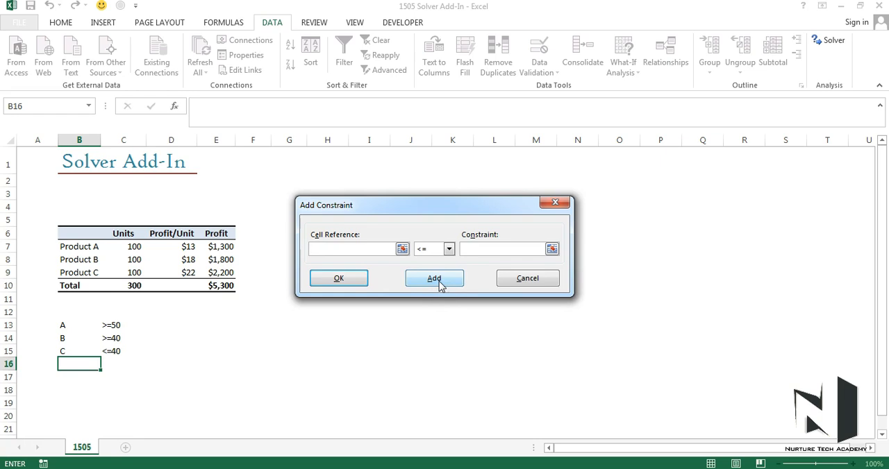
Add a final constraint setting total units in C10 = 300 and return to the Solver parameters.
{"action": "left_click", "coordinate": [132, 285]}
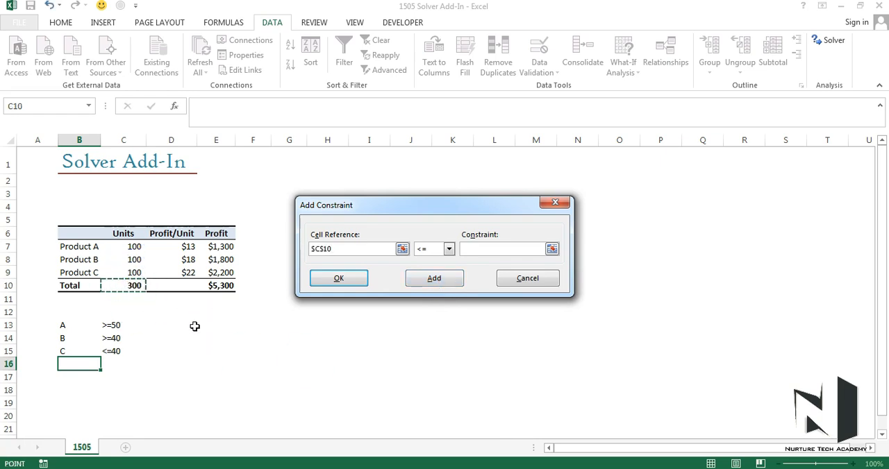
{"action": "left_click", "coordinate": [449, 250]}
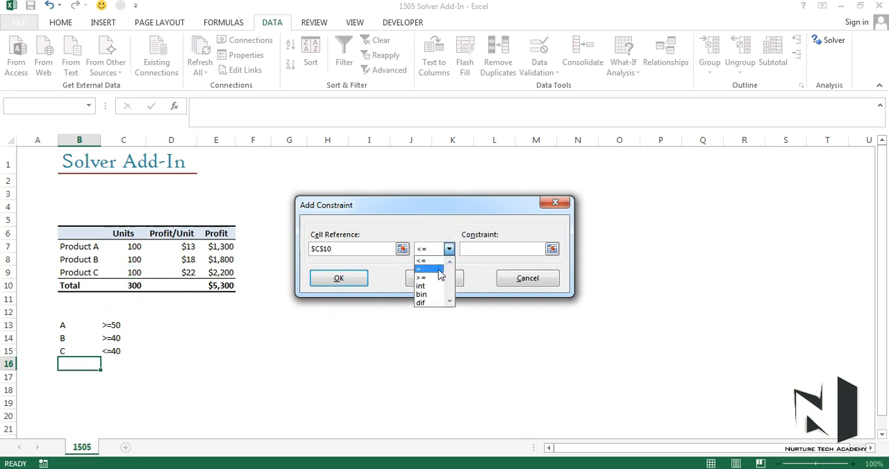
{"action": "left_click", "coordinate": [439, 270]}
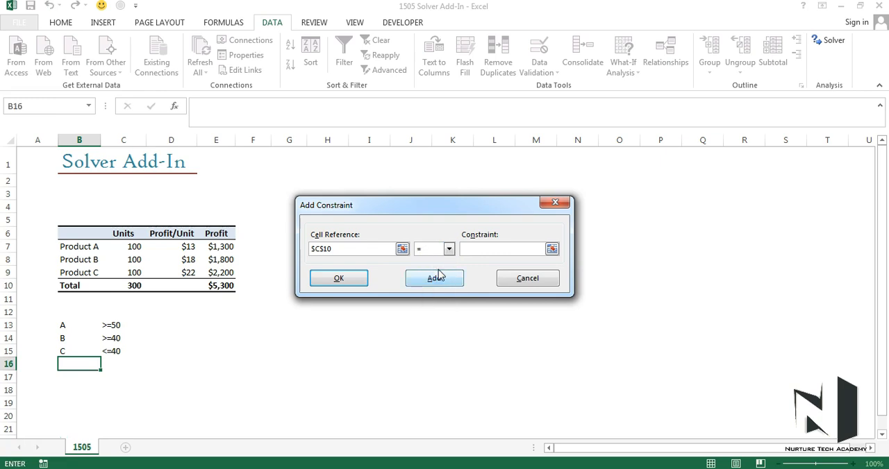
{"action": "type", "text": "300"}
{"action": "left_click", "coordinate": [359, 280]}
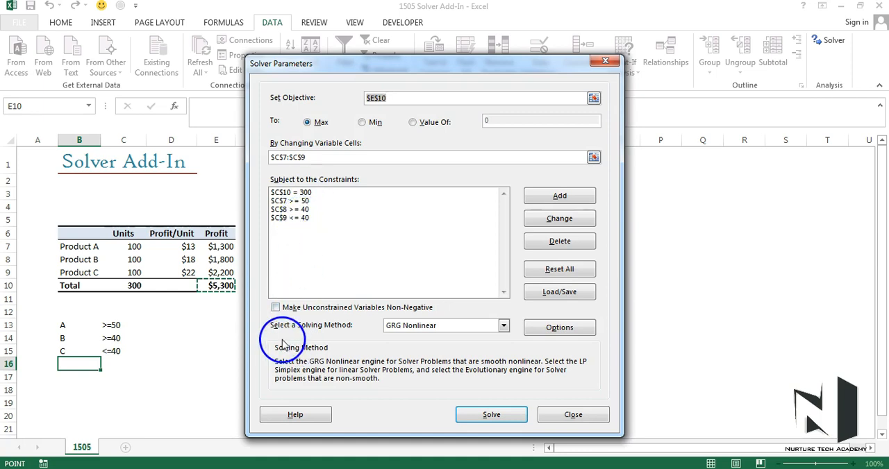
Keep GRG Nonlinear as the solving method and solve the model.
{"action": "left_click", "coordinate": [503, 327]}
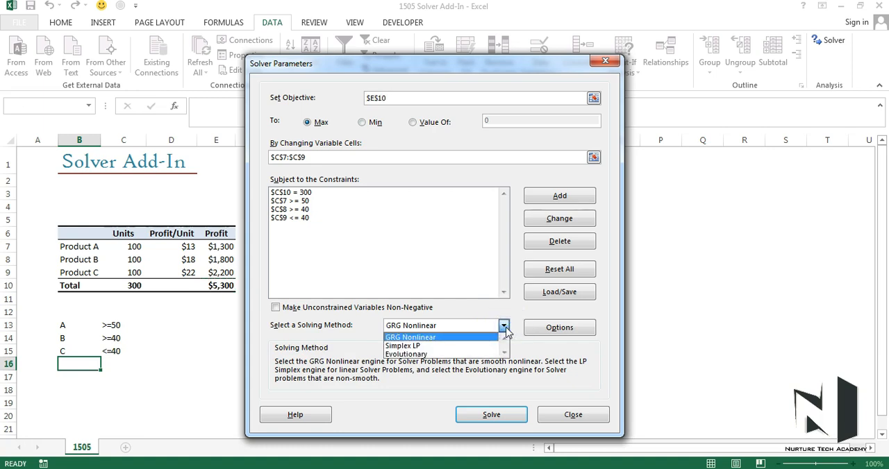
{"action": "left_click", "coordinate": [505, 327]}
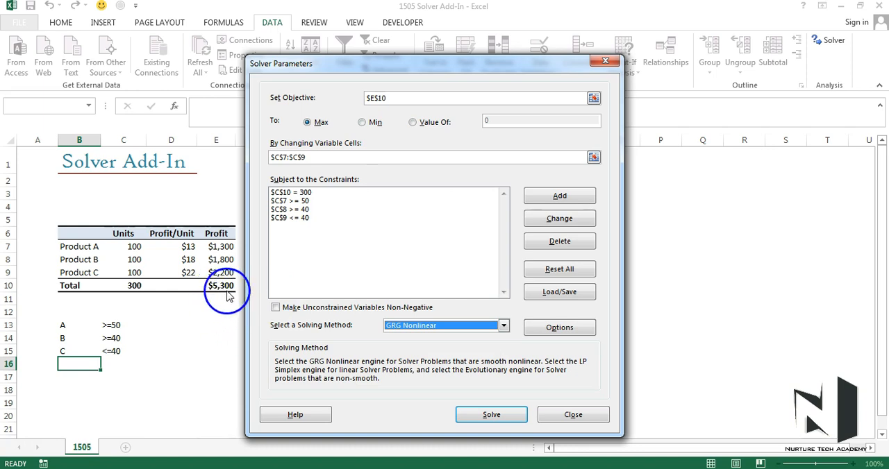
{"action": "left_click", "coordinate": [470, 414]}
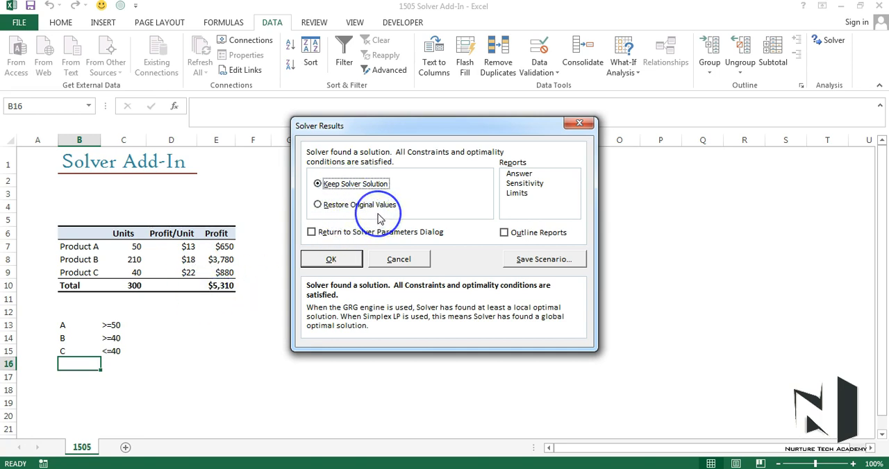
Keep the Solver solution and generate the Answer, Sensitivity and Limits reports.
{"action": "left_click", "coordinate": [520, 175]}
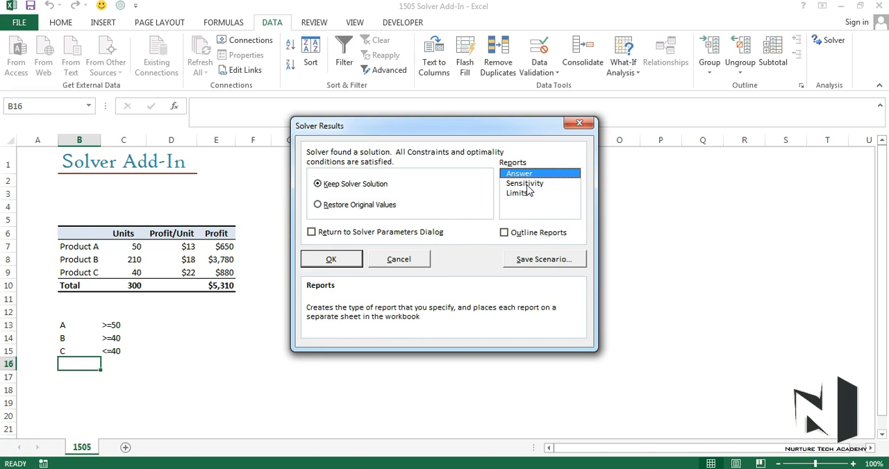
{"action": "left_click", "coordinate": [532, 184]}
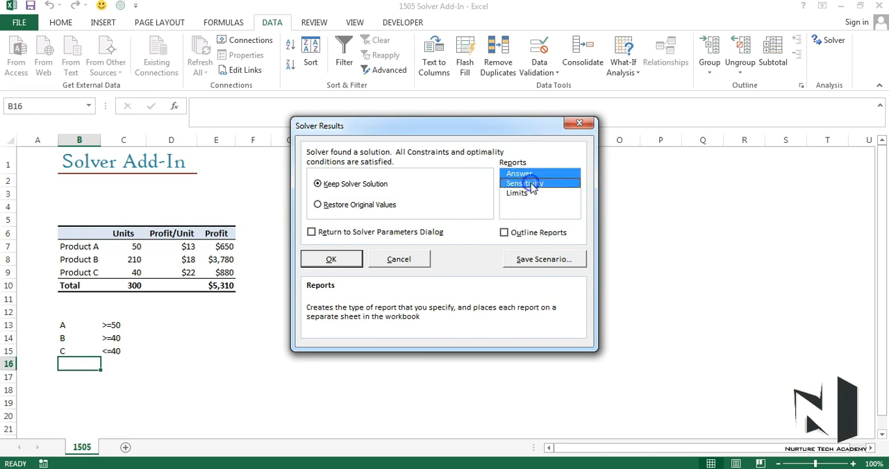
{"action": "left_click", "coordinate": [531, 194]}
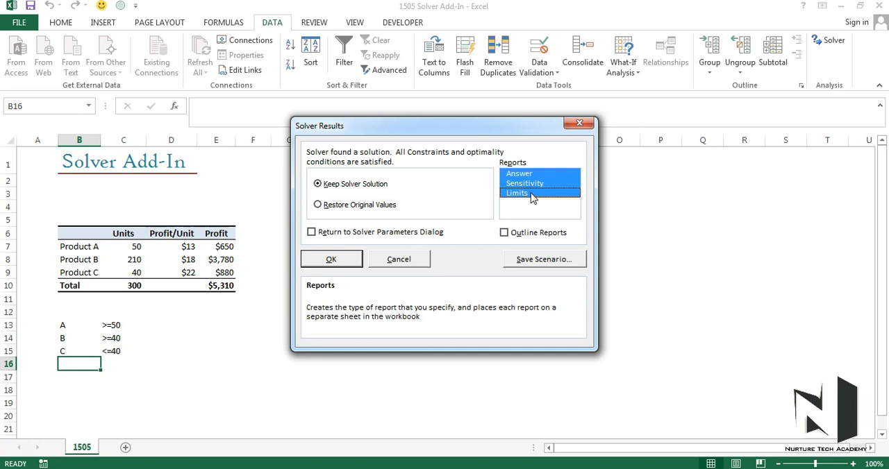
{"action": "left_click", "coordinate": [332, 267]}
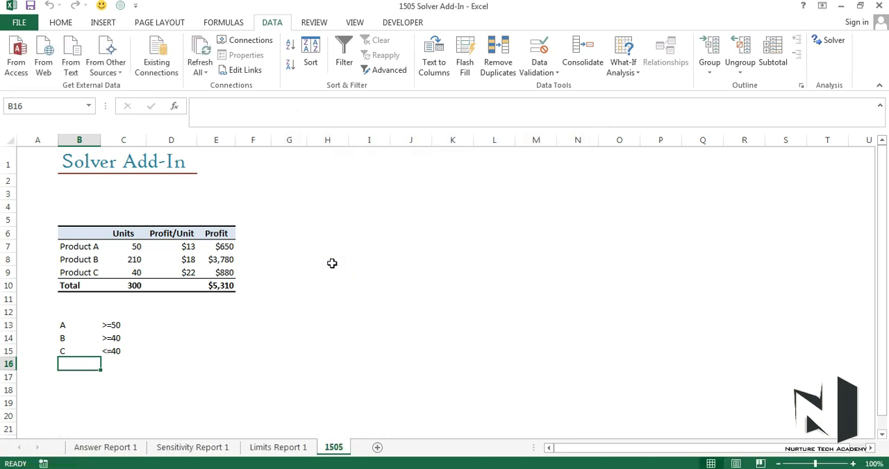
Select cell A1 on the 1505 sheet.
{"action": "left_click", "coordinate": [123, 450]}
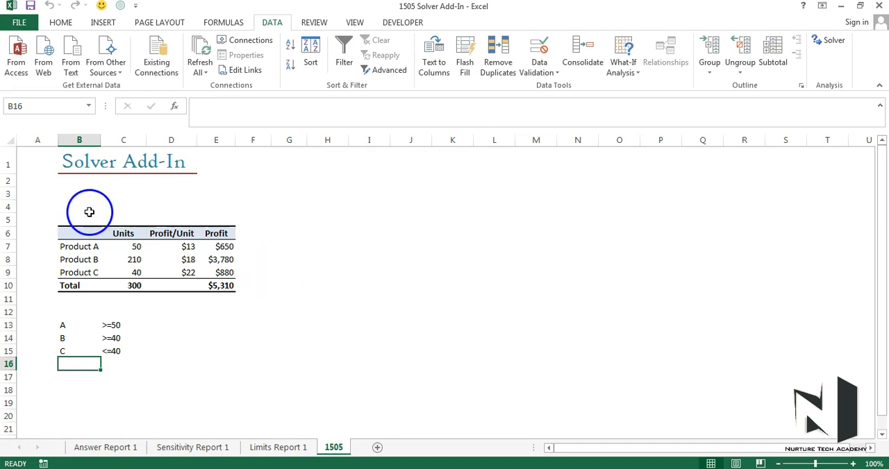
{"action": "left_click", "coordinate": [32, 159]}
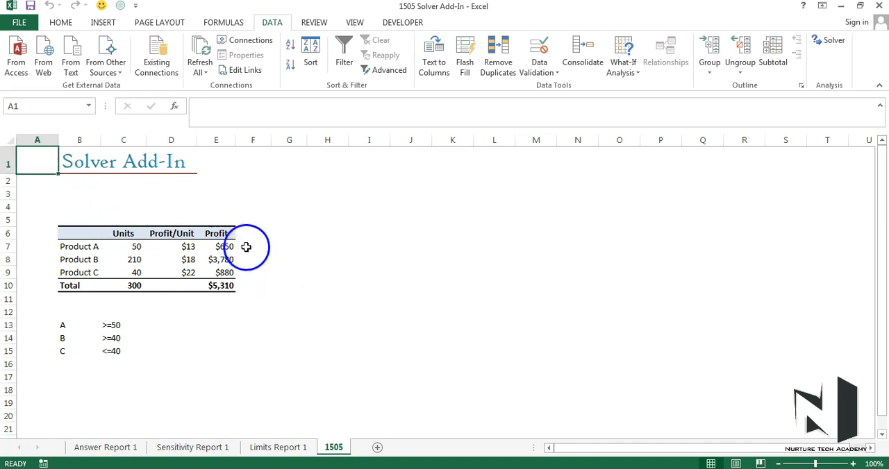